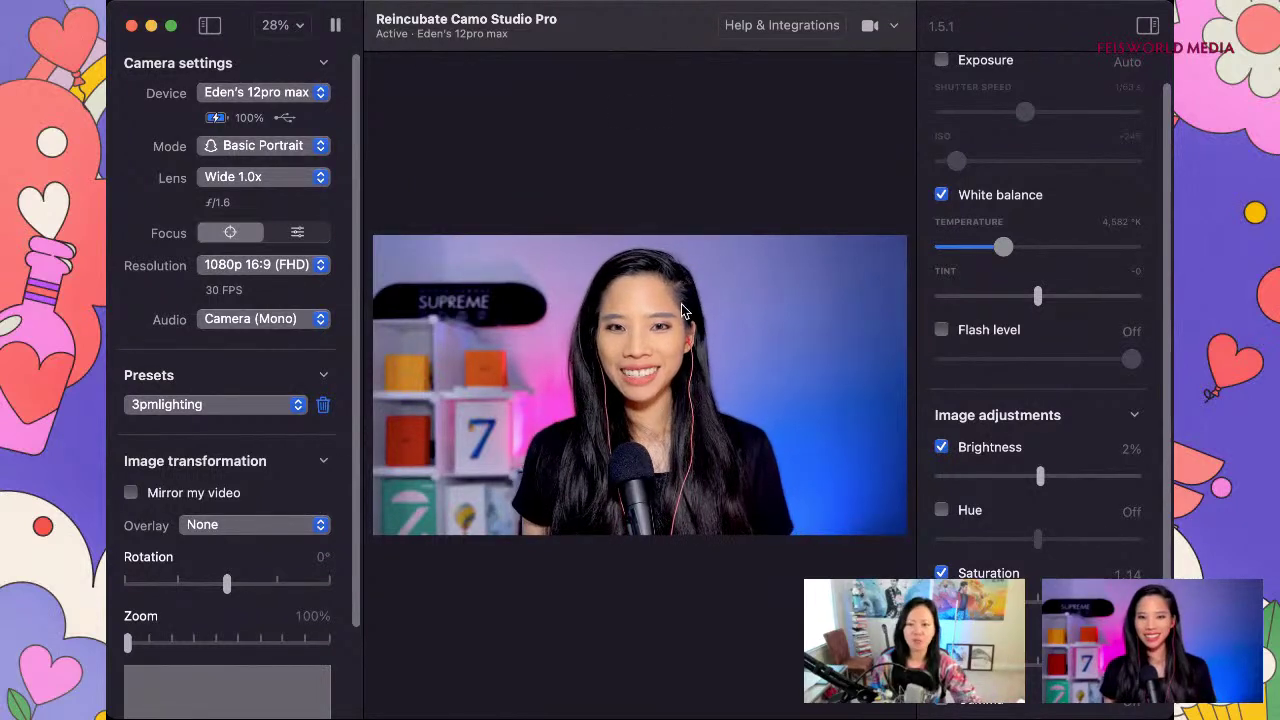
# - Hide the image adjustments sidebar and enlarge the camera preview to 40%
pyautogui.scroll(1, 681, 303)
pyautogui.scroll(-1, 681, 303)
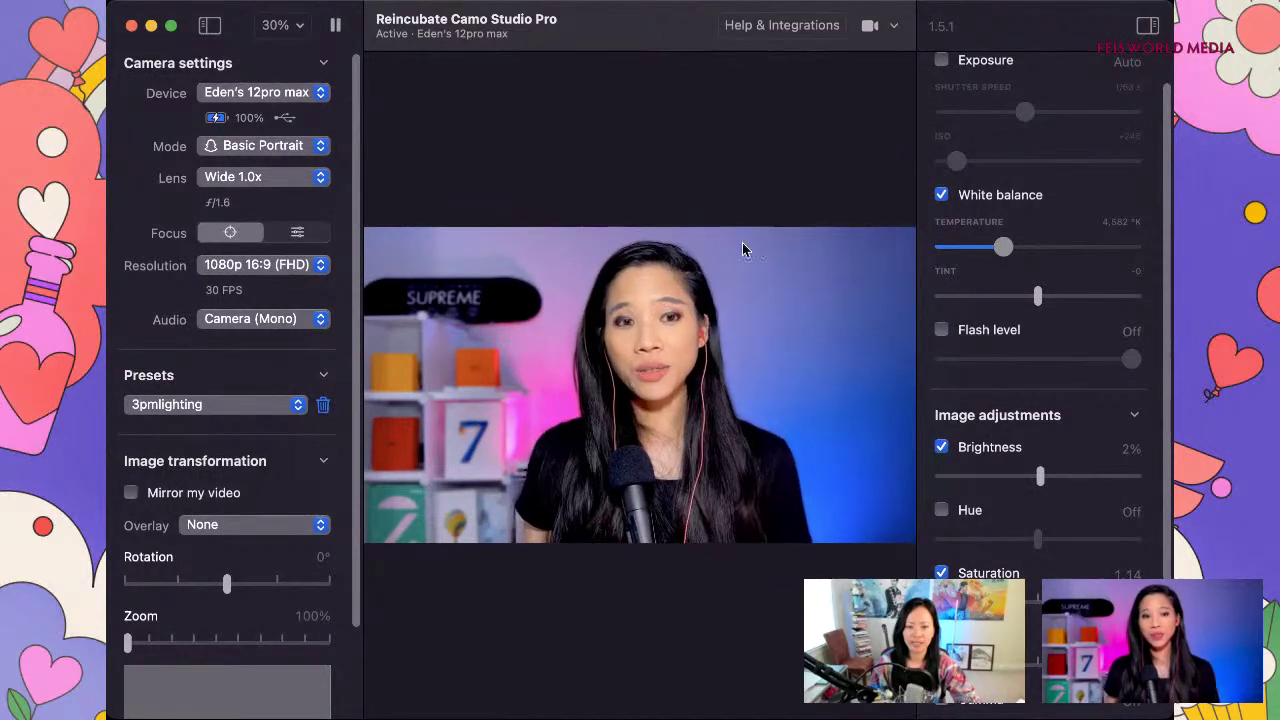
pyautogui.click(1147, 26)
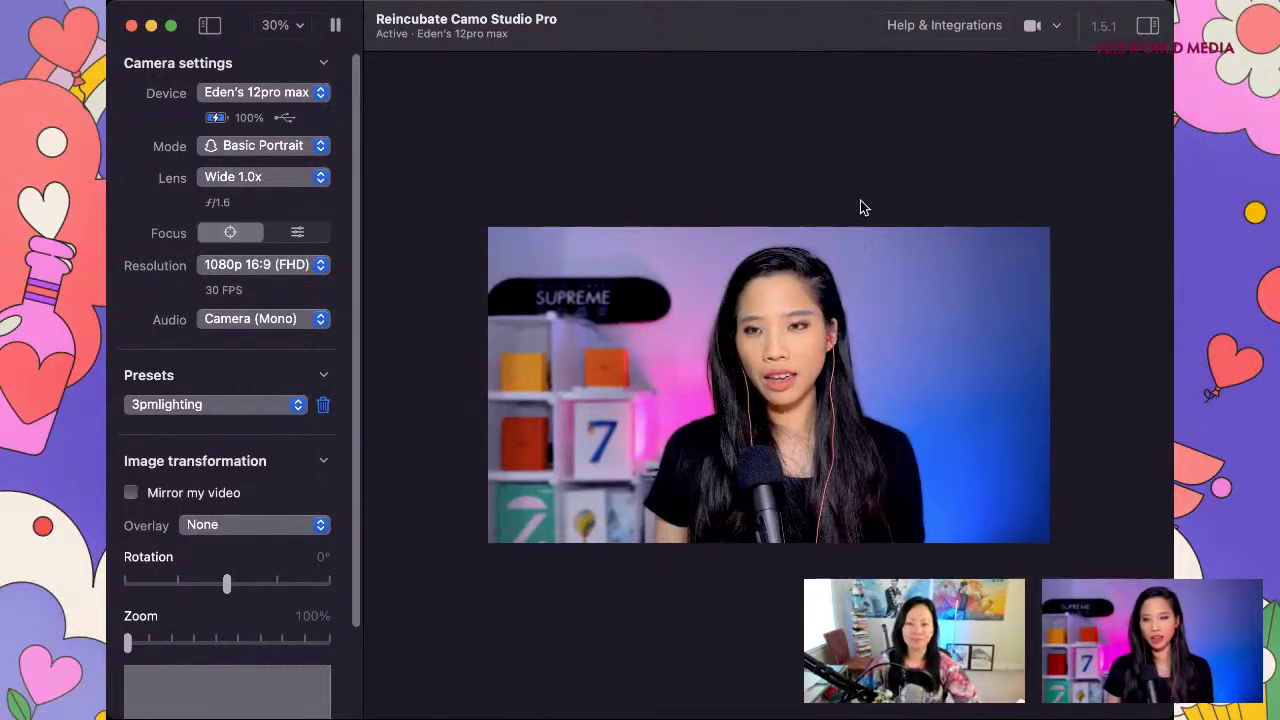
pyautogui.scroll(3, 860, 206)
pyautogui.scroll(-1, 863, 220)
pyautogui.scroll(-2, 860, 214)
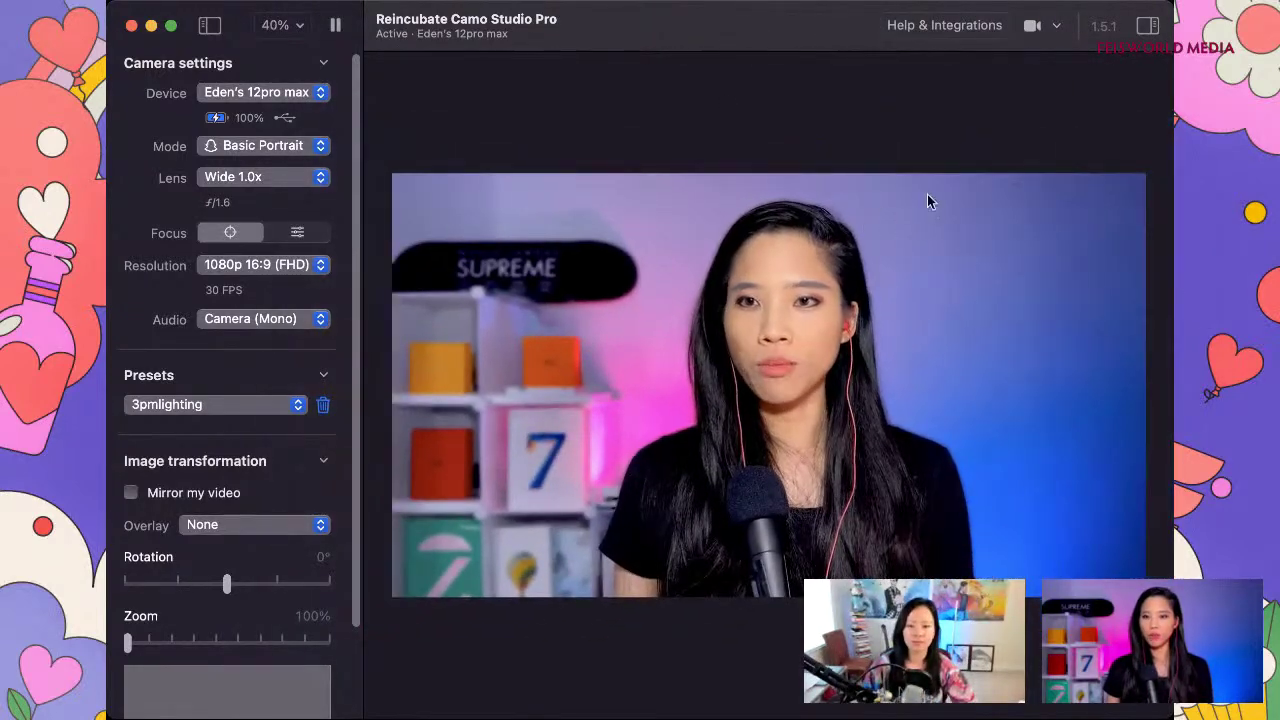
# - Show the image adjustments sidebar again, and briefly hide and restore the camera settings sidebar
pyautogui.click(1148, 25)
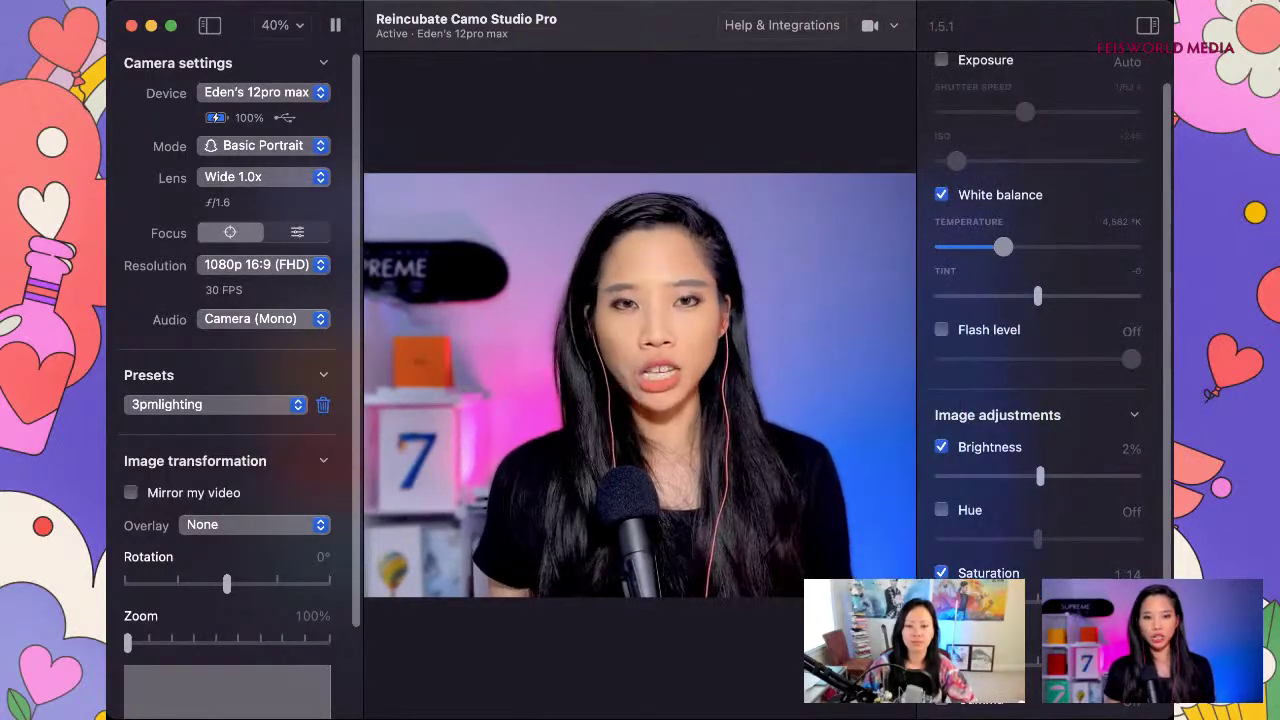
pyautogui.click(210, 27)
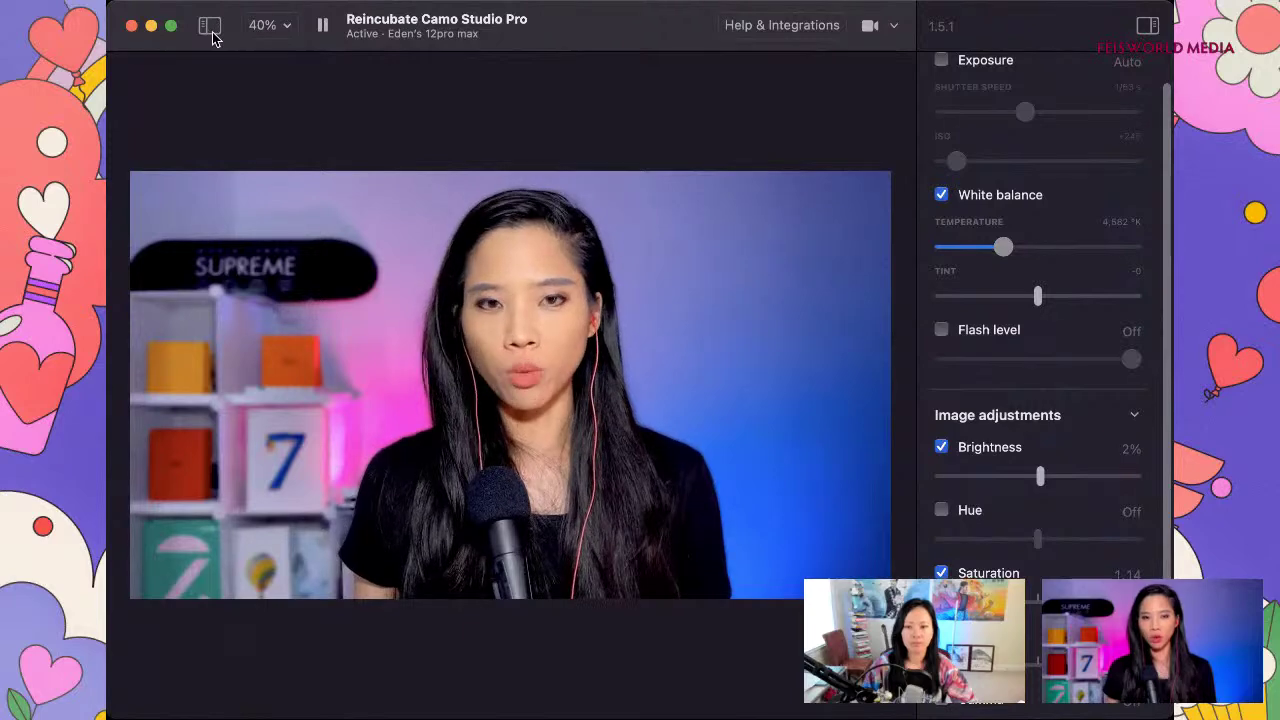
pyautogui.click(210, 27)
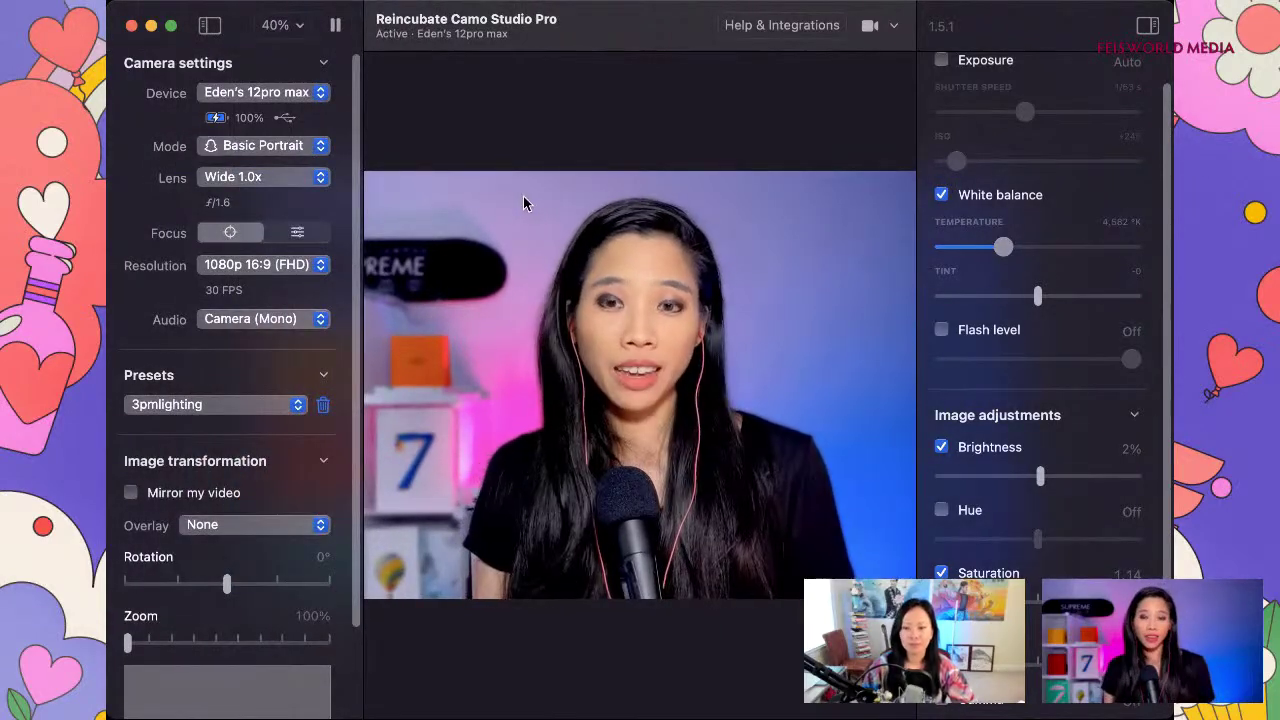
# - Lower the white balance temperature to about 4,289 °K
pyautogui.scroll(1, 1090, 241)
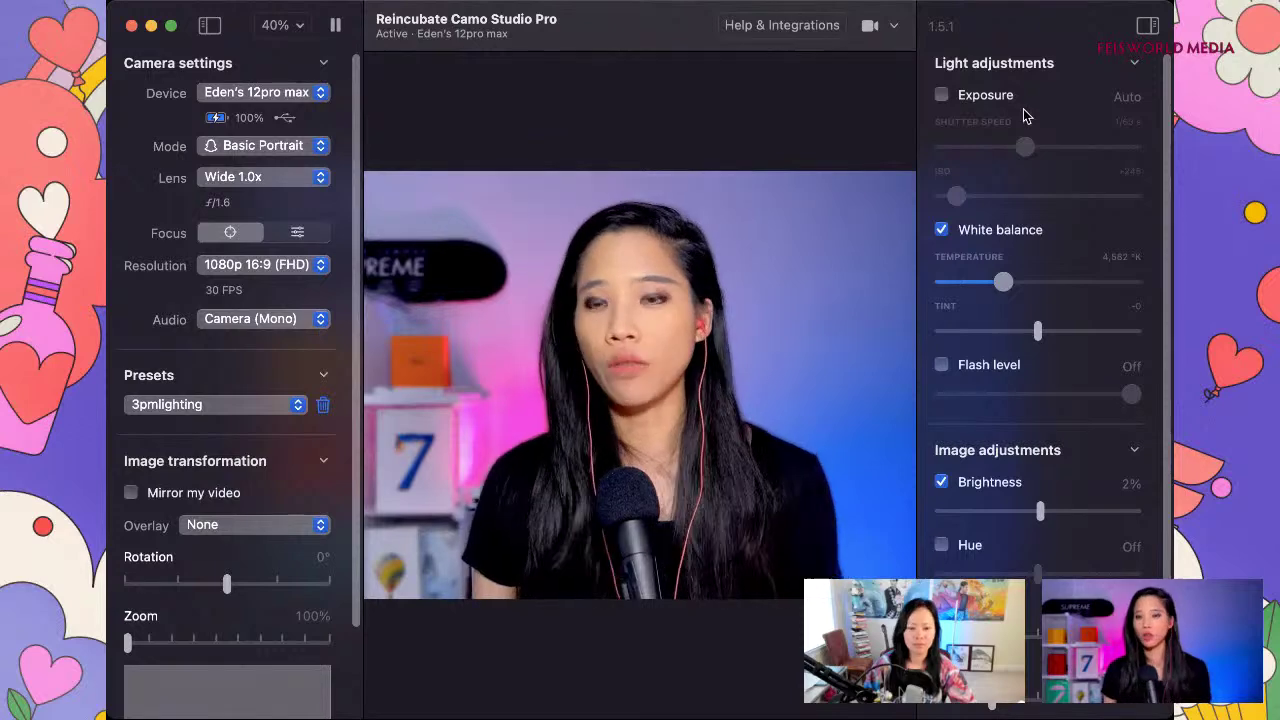
pyautogui.moveTo(1005, 291)
pyautogui.mouseDown()
pyautogui.moveTo(977, 292)
pyautogui.moveTo(994, 291)
pyautogui.mouseUp()
pyautogui.scroll(-3, 1024, 290)
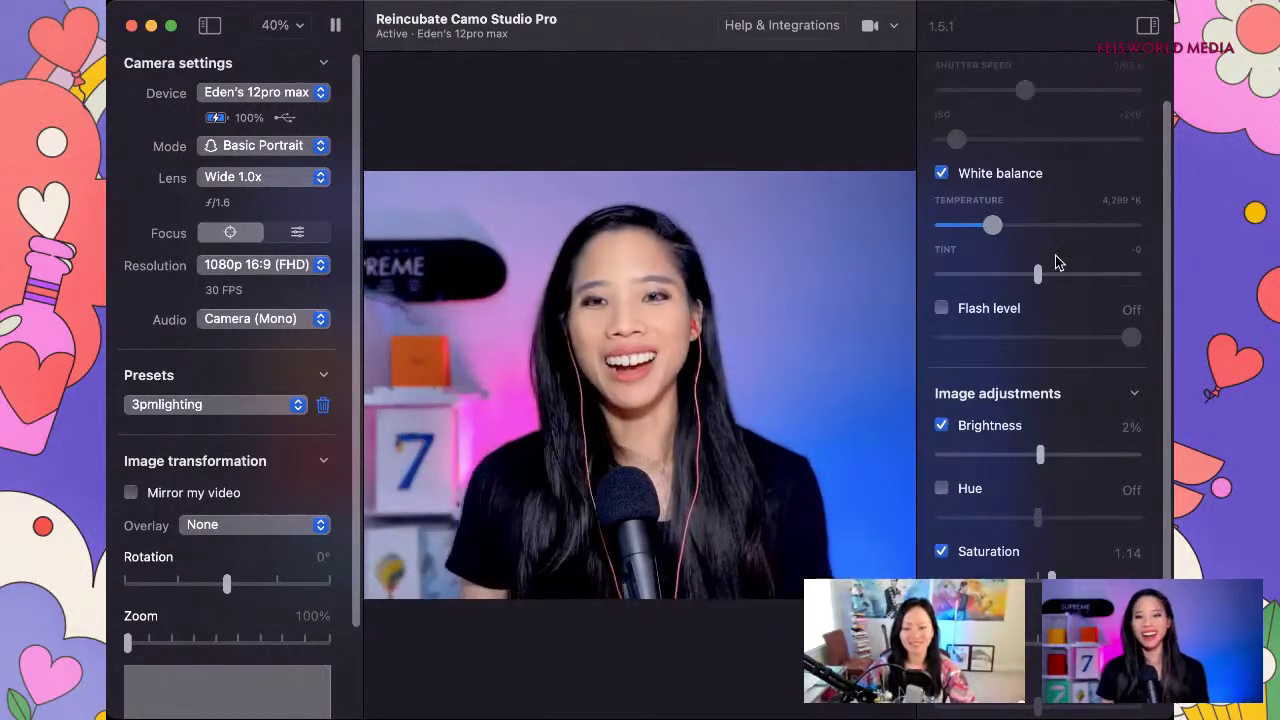
# - Try zooming the camera video to 124% with shifted framing, and return its zoom to 100%
pyautogui.scroll(-2, 326, 586)
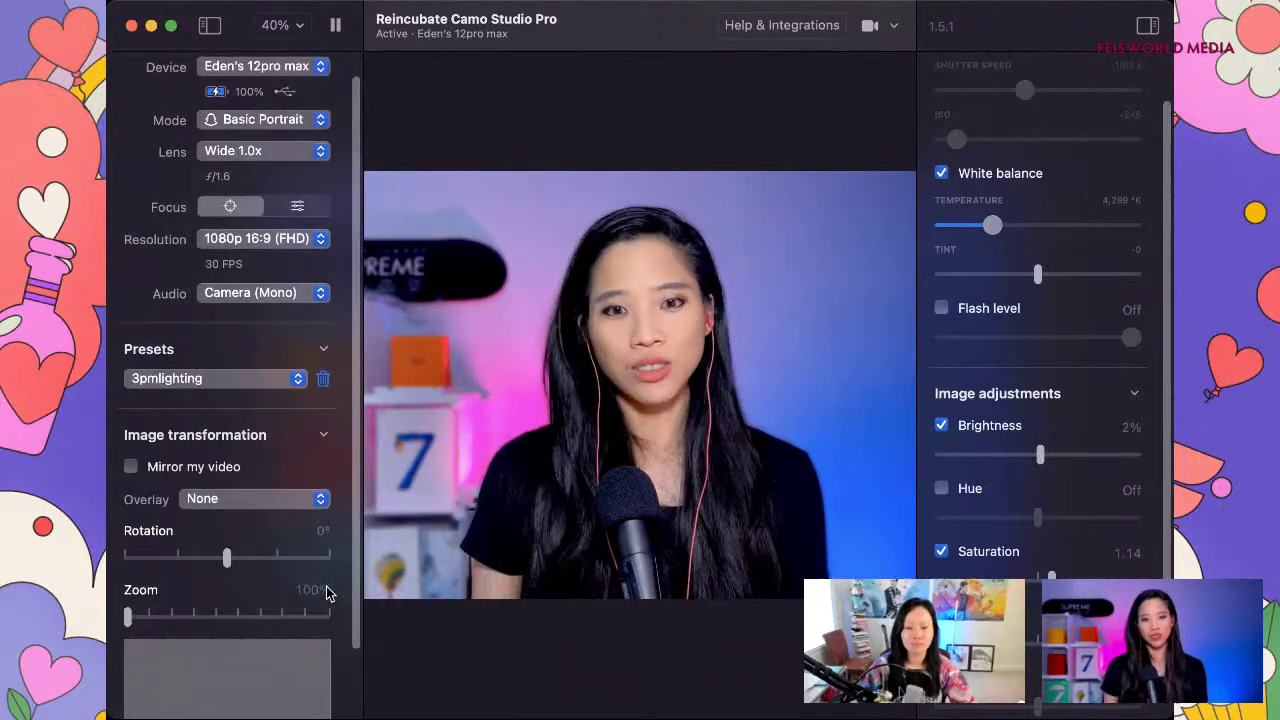
pyautogui.moveTo(128, 620); pyautogui.dragTo(132, 618)
pyautogui.moveTo(170, 670); pyautogui.dragTo(204, 681)
pyautogui.scroll(-4, 858, 430)
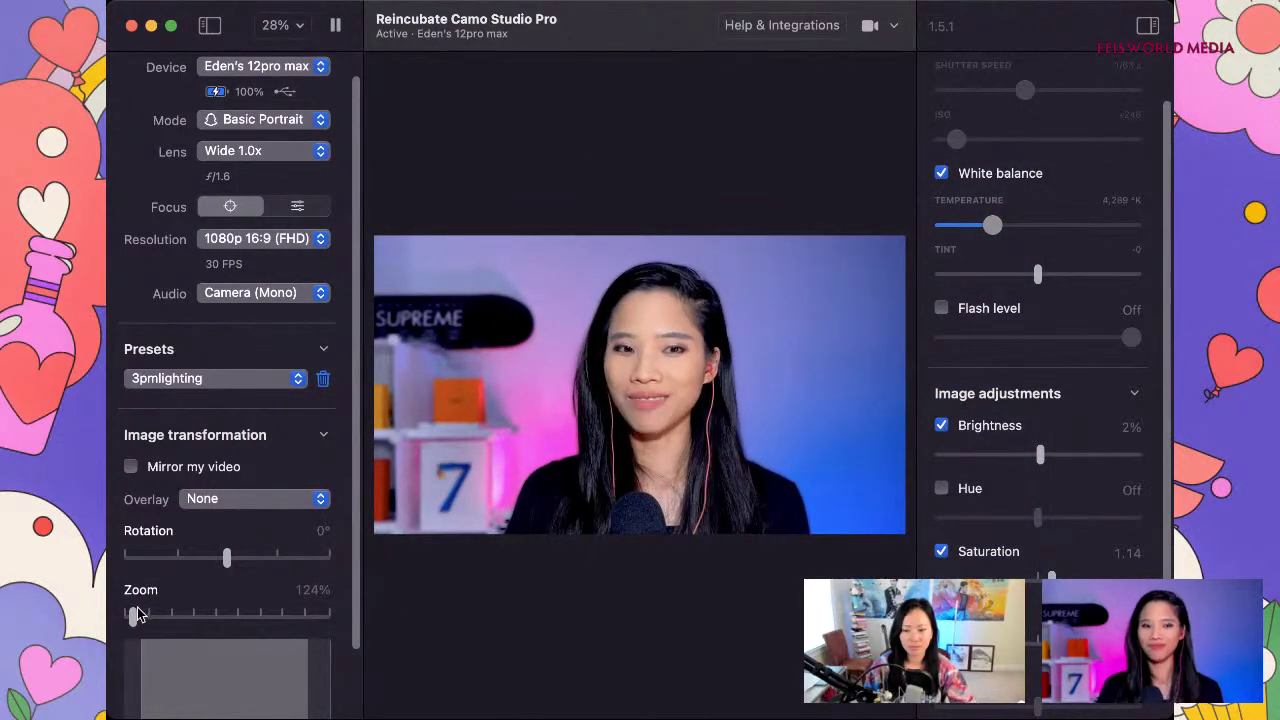
pyautogui.moveTo(136, 614); pyautogui.dragTo(126, 616)
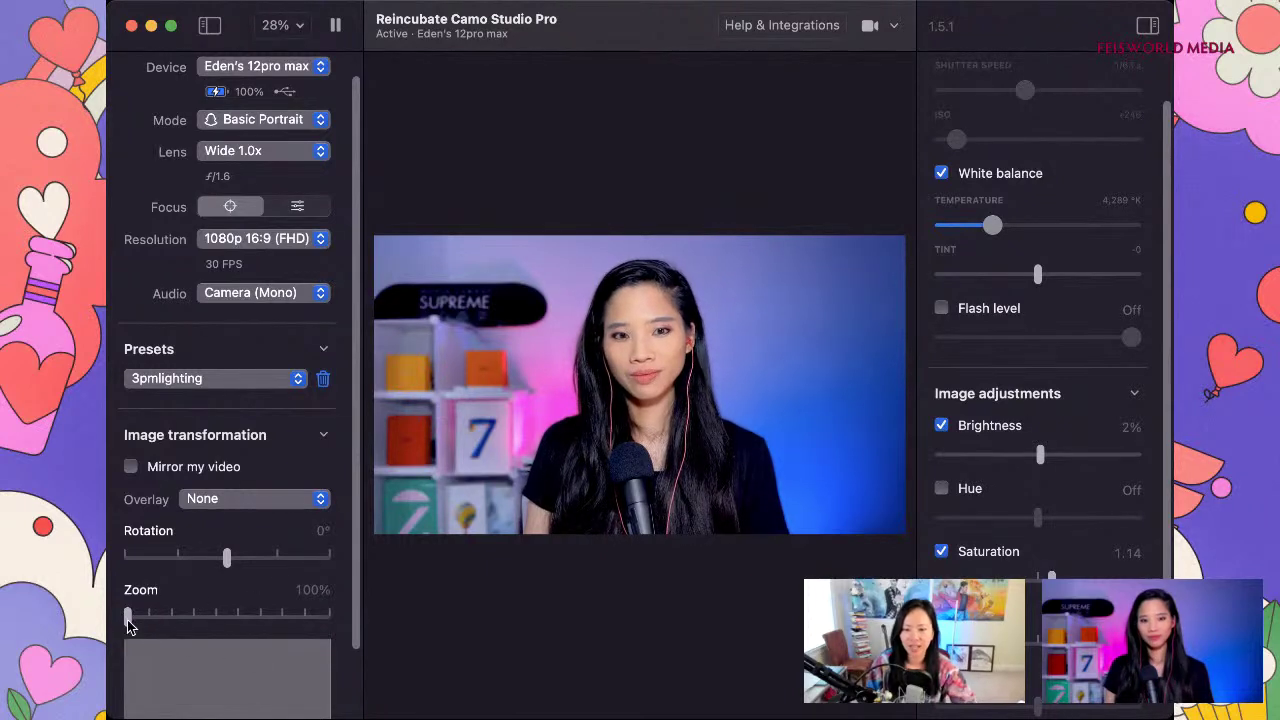
# - Try a slight video zoom of about 114% with the framing panned sideways, and reset the zoom to 100%
pyautogui.moveTo(128, 622); pyautogui.dragTo(130, 618)
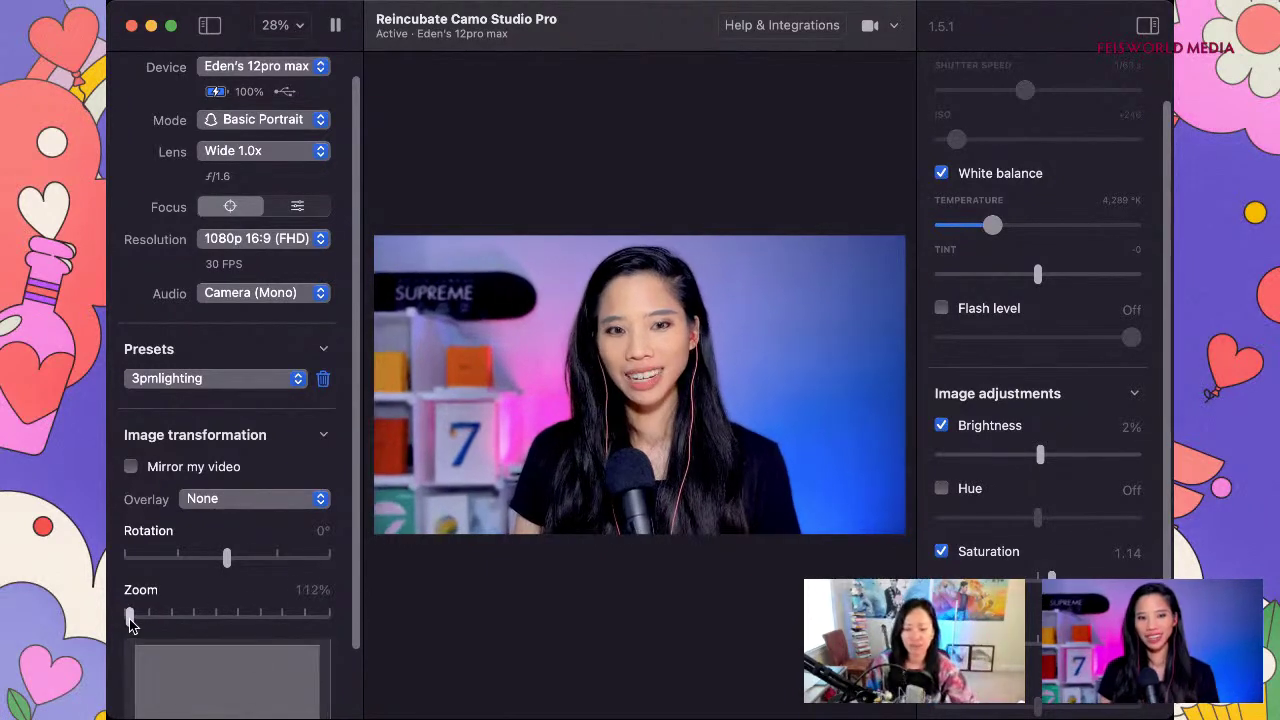
pyautogui.moveTo(183, 669); pyautogui.dragTo(140, 672)
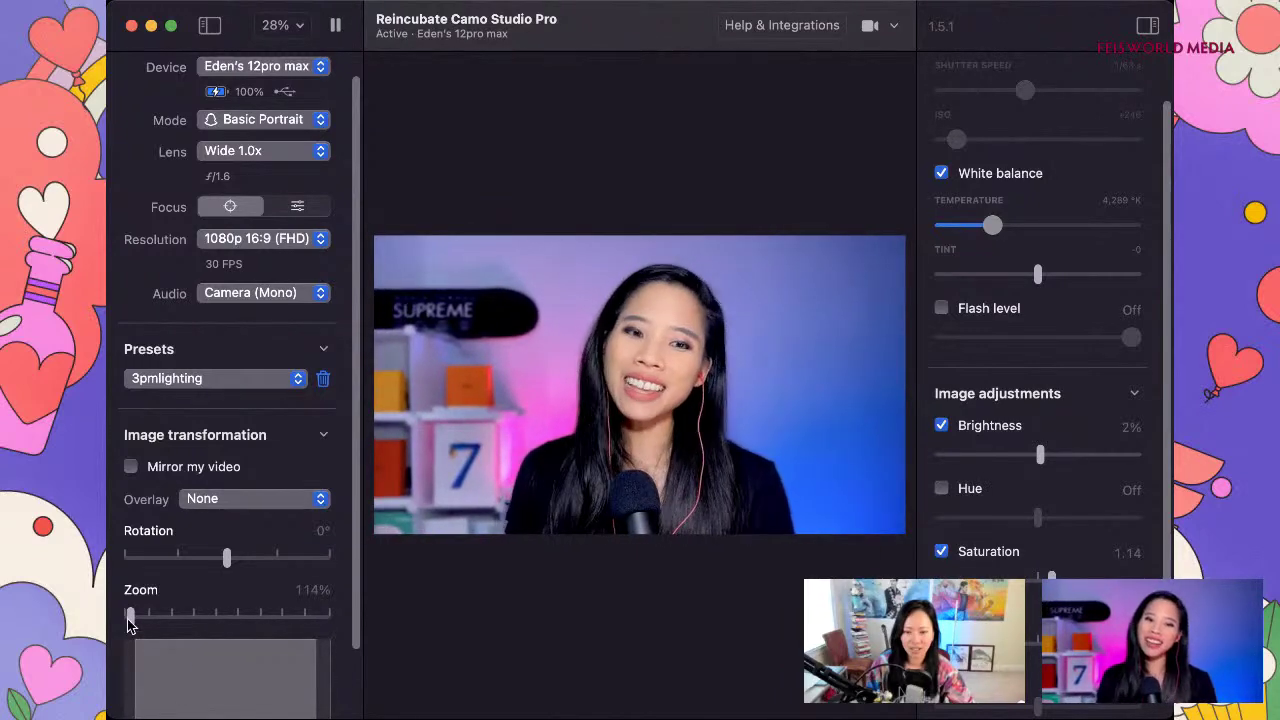
pyautogui.moveTo(130, 617); pyautogui.dragTo(126, 617)
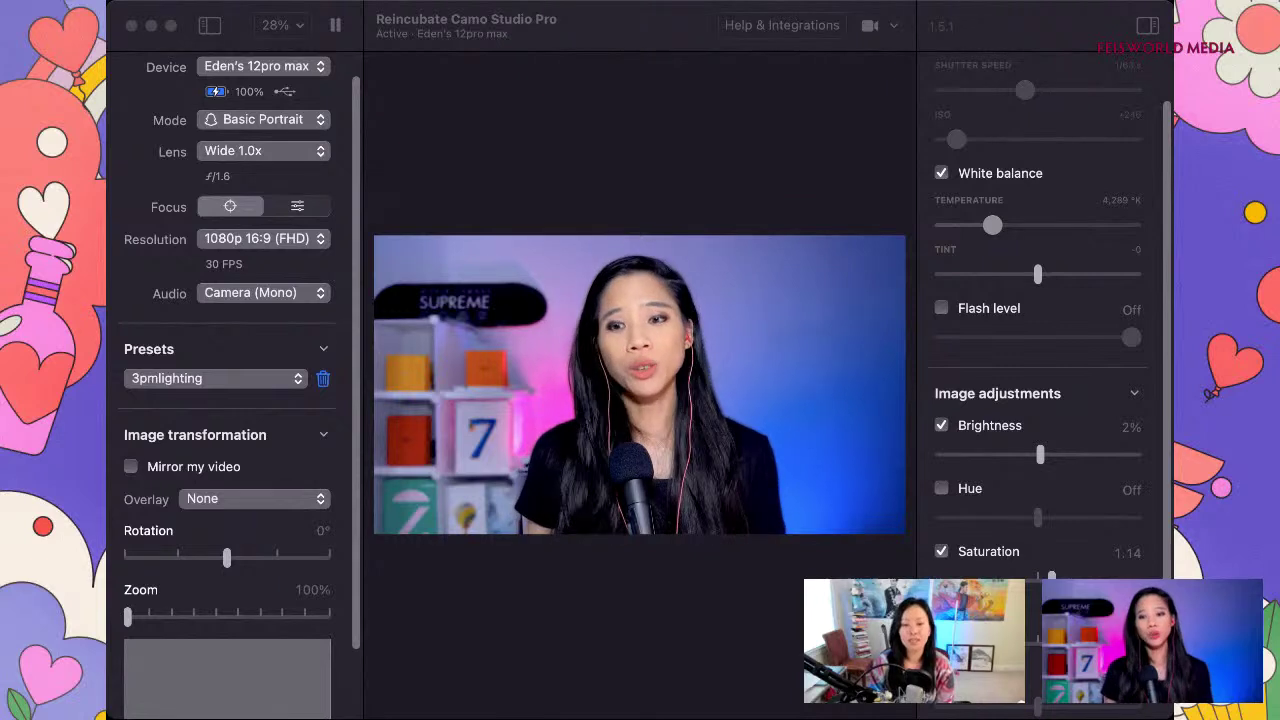
# - Try the Telephoto 2.5x lens and switch the camera back to Wide 1.0x
pyautogui.press('super+Tab')
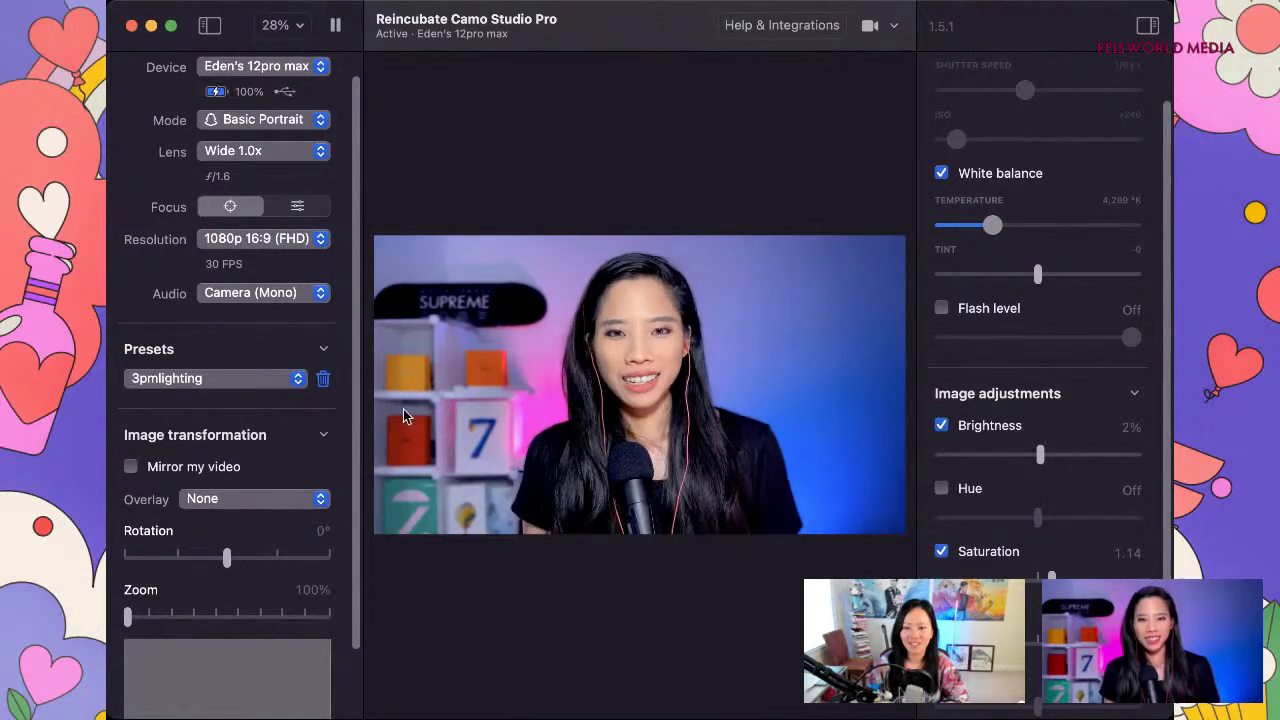
pyautogui.scroll(-3, 352, 551)
pyautogui.scroll(3, 349, 295)
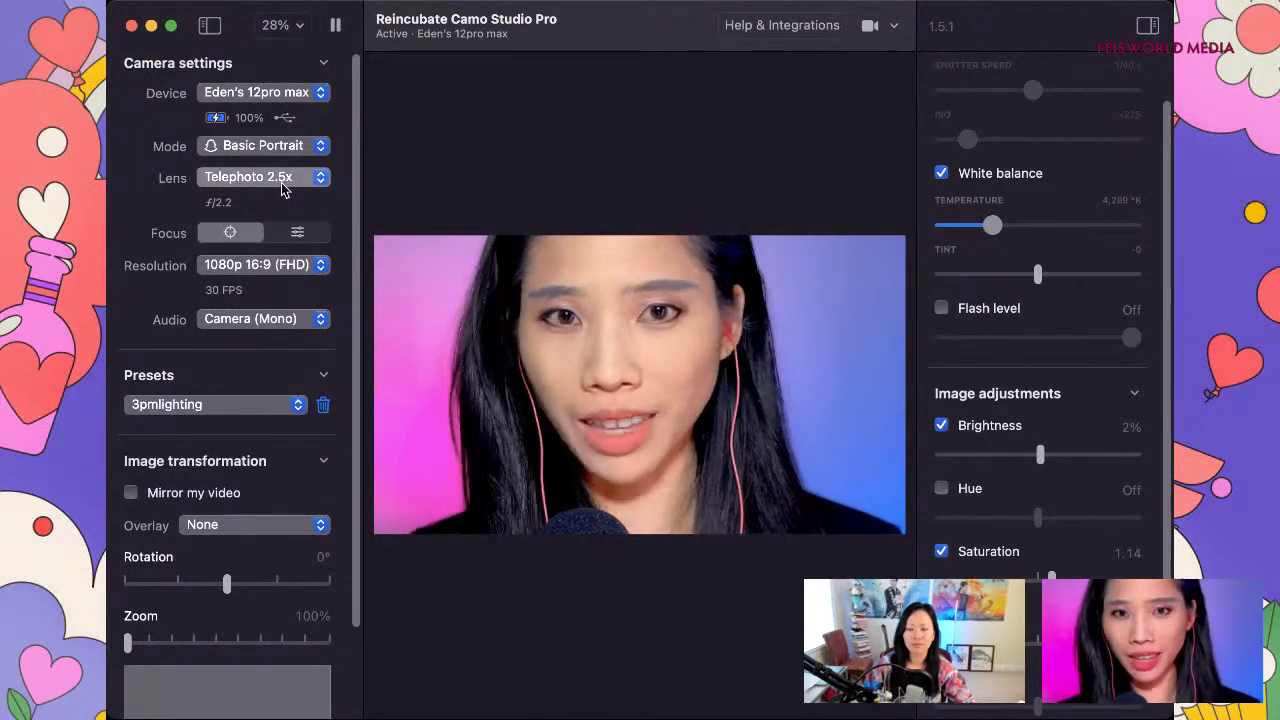
pyautogui.click(265, 177)
pyautogui.click(265, 160)
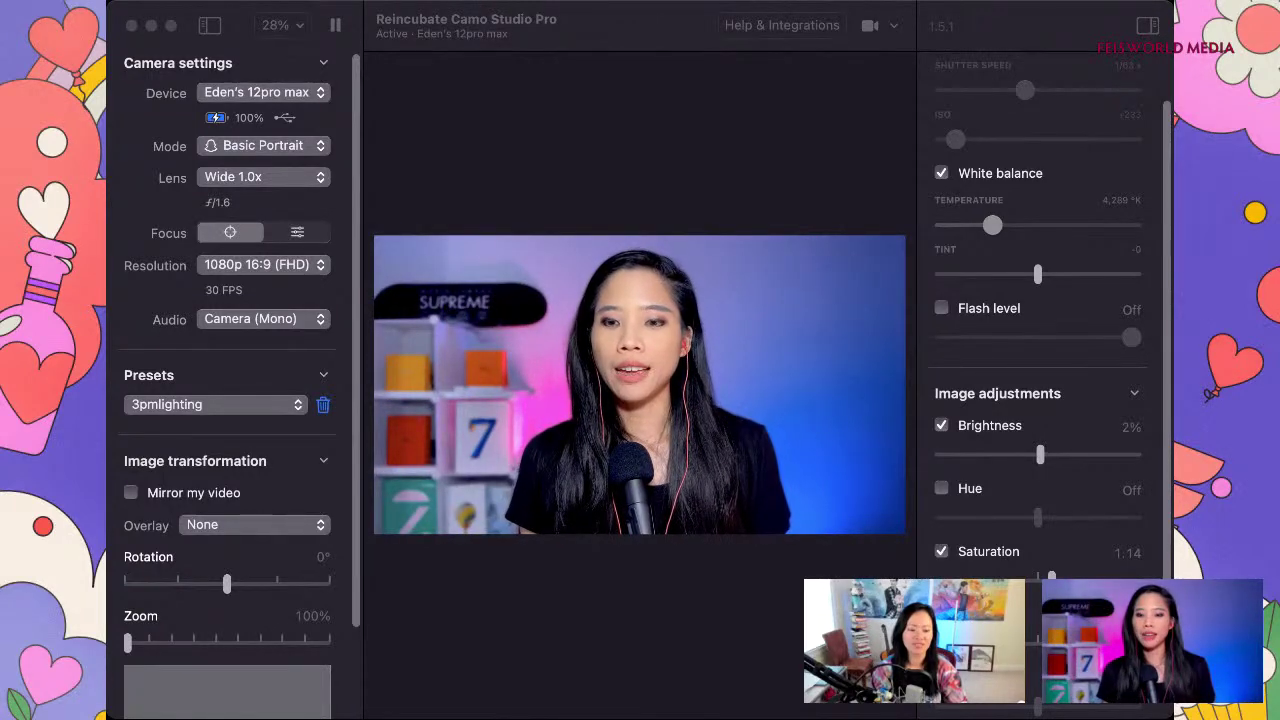
# - Check the available video overlays in the image transformation settings without choosing one
pyautogui.click(245, 255)
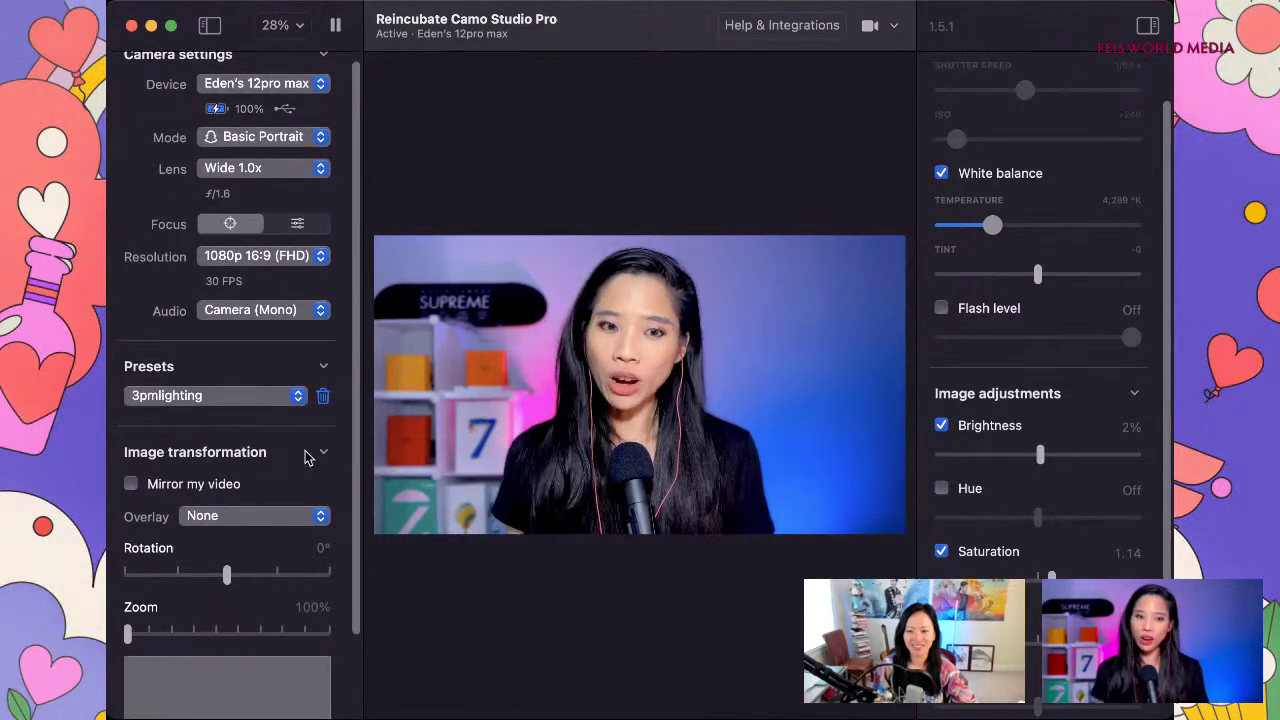
pyautogui.scroll(-3, 300, 440)
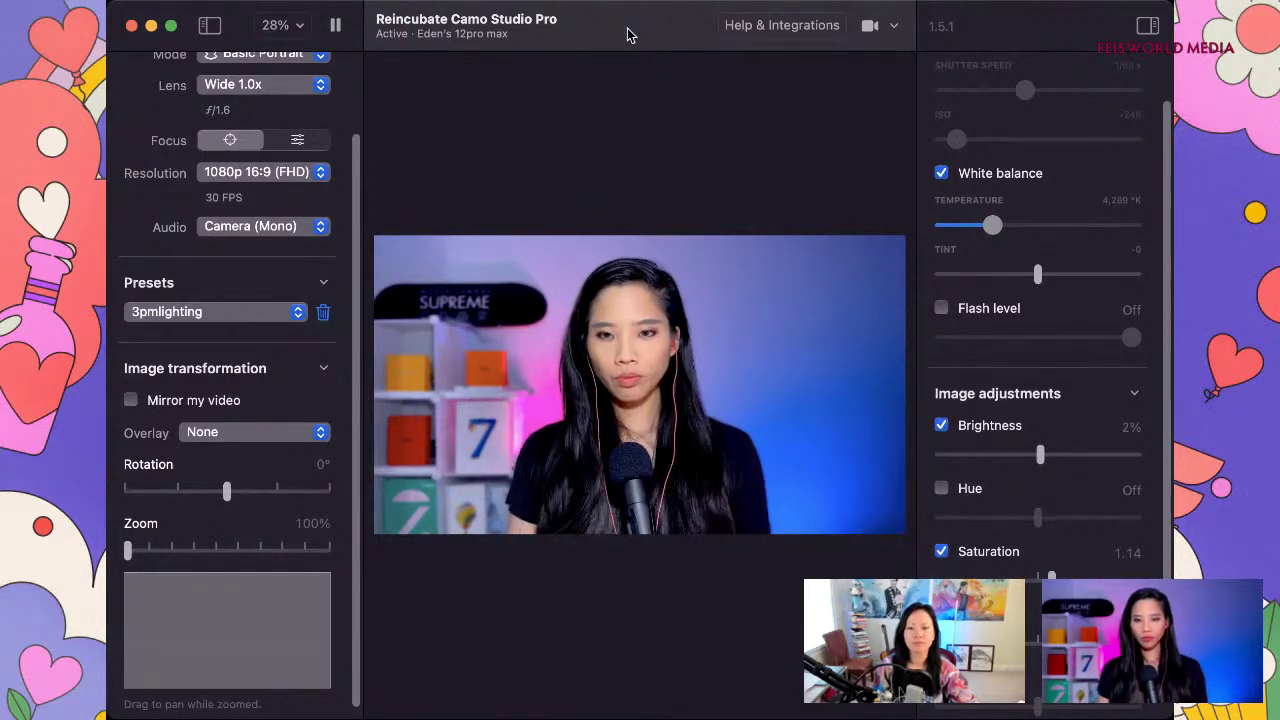
pyautogui.click(300, 432)
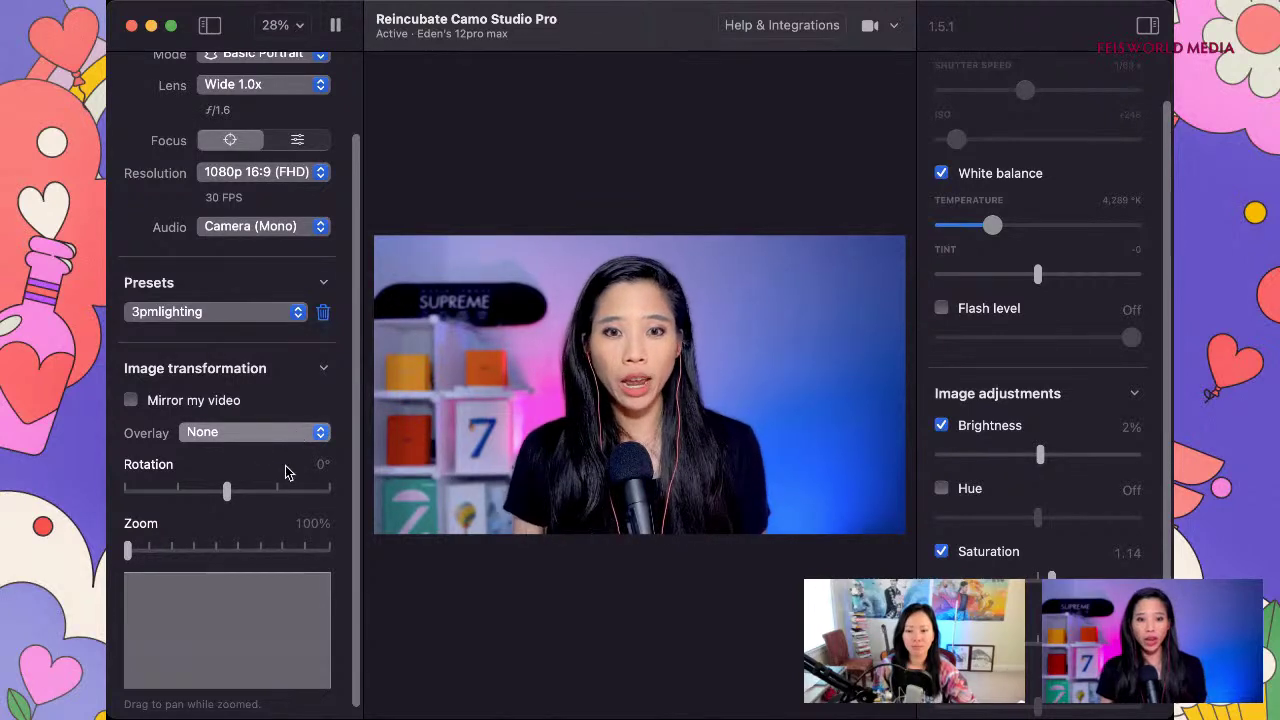
pyautogui.click(286, 471)
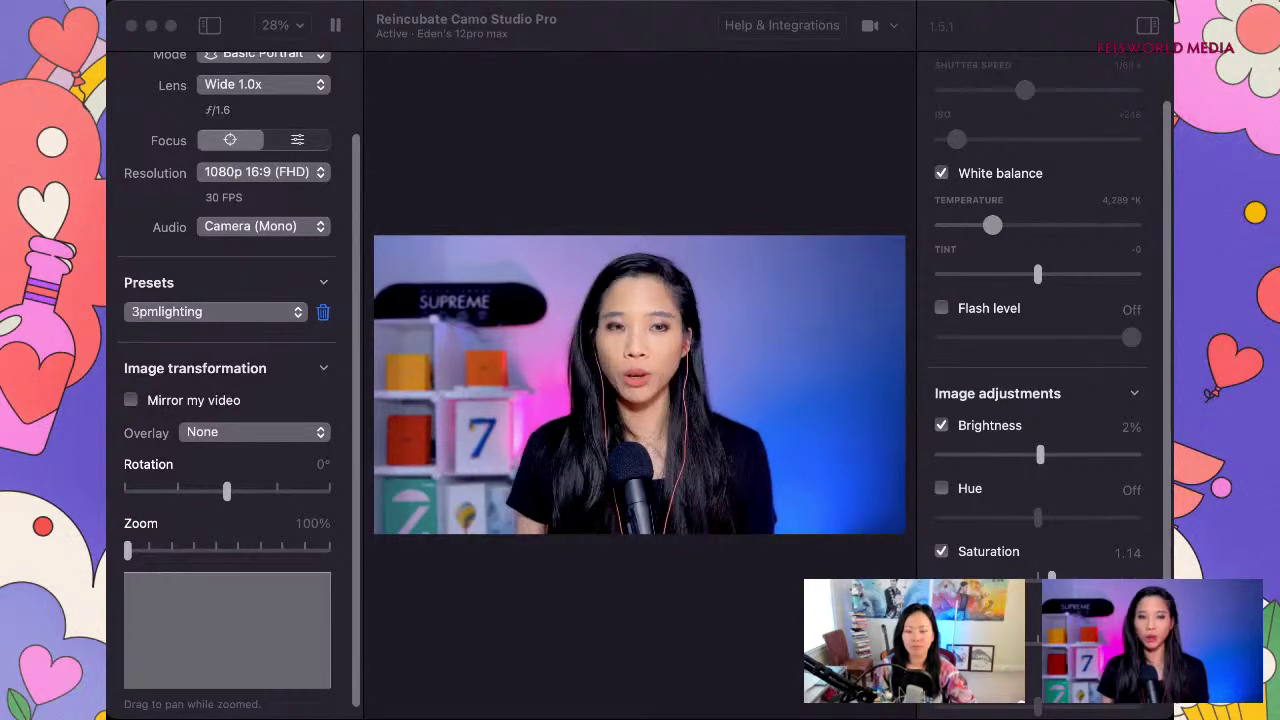
pyautogui.press('Escape')
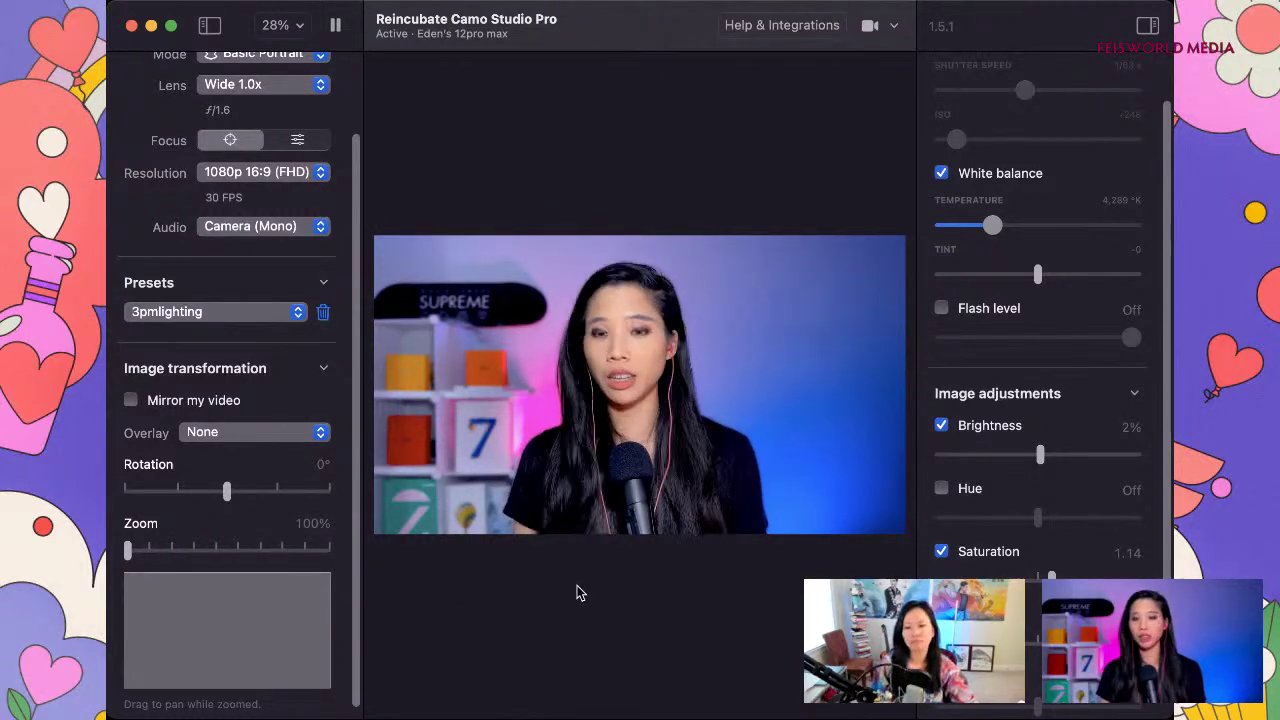
# - Apply the video overlays 1, 3 and 5 in turn to build up the on-screen text
pyautogui.press('super+1')
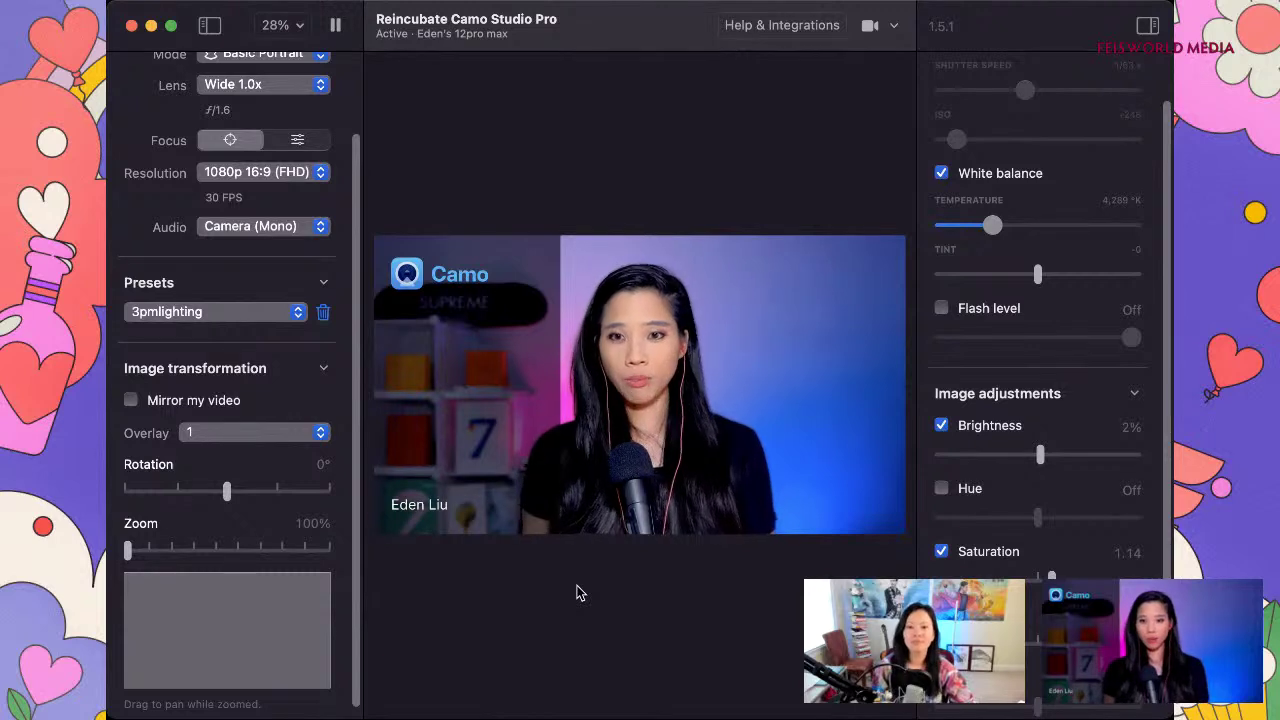
pyautogui.press('super+2')
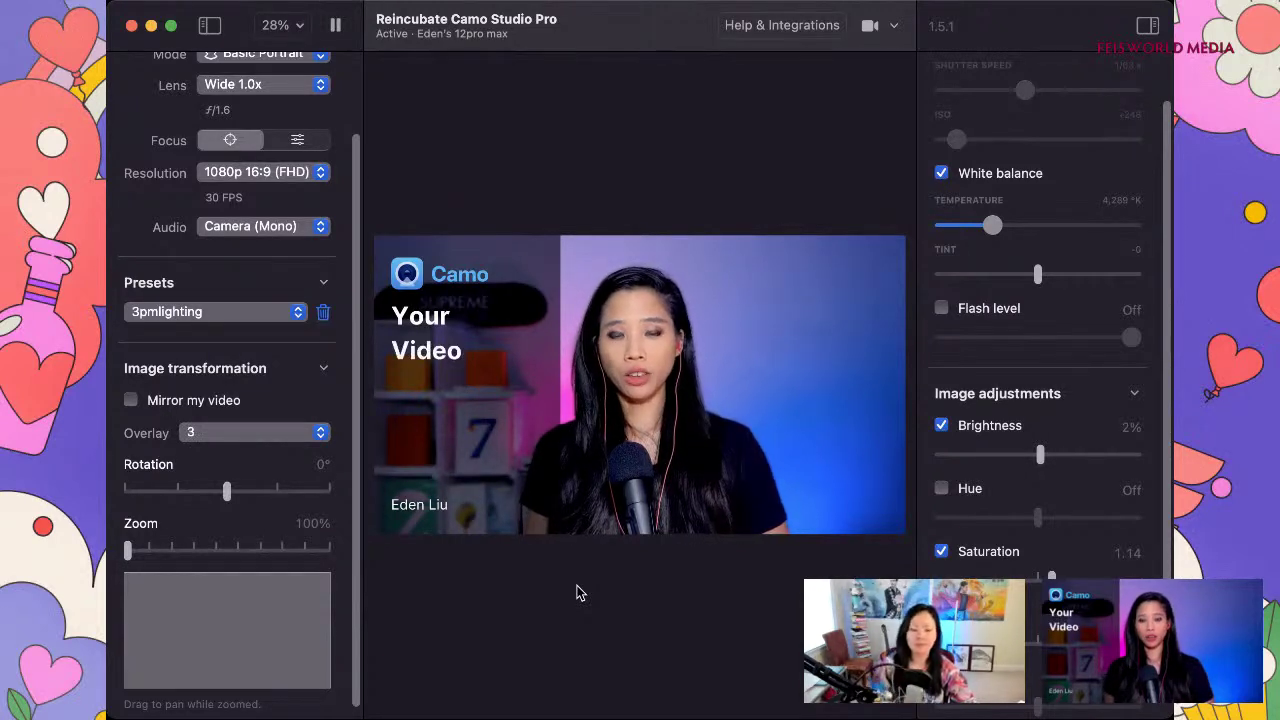
pyautogui.press('super+5')
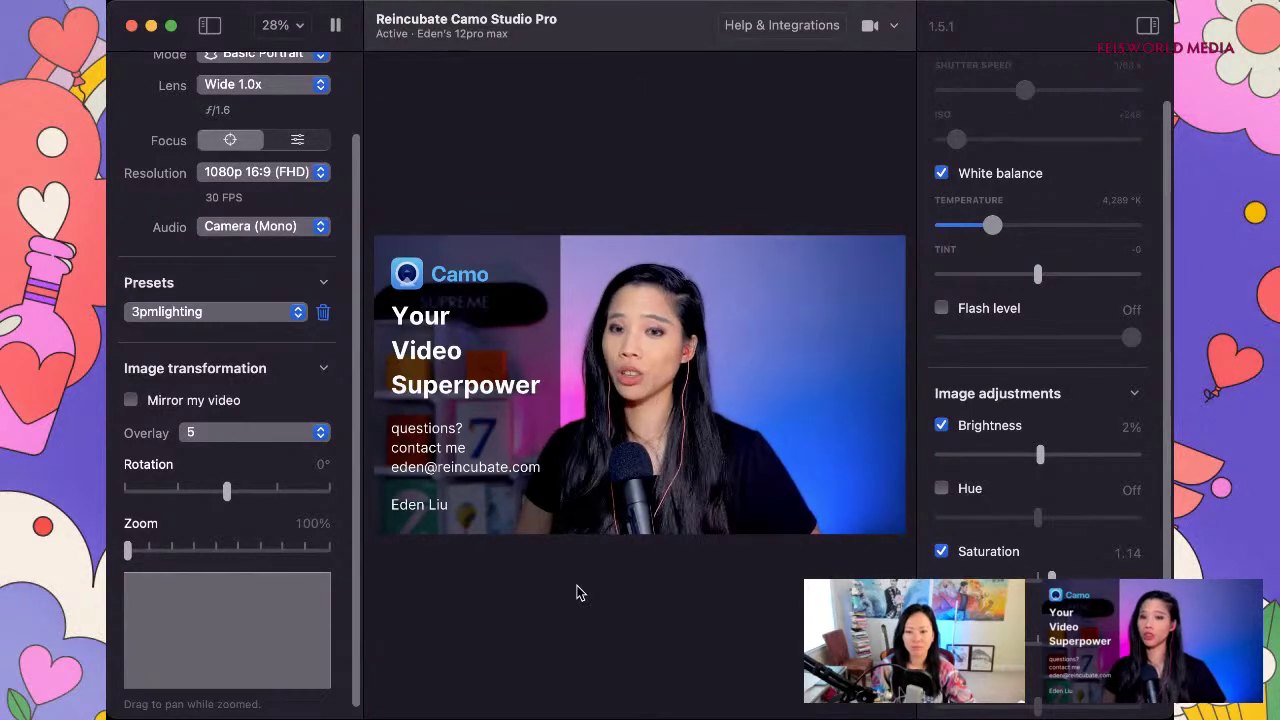
# - Switch the video overlay to 1, 5 and Camo in turn, and set it back to None
pyautogui.press('super+1')
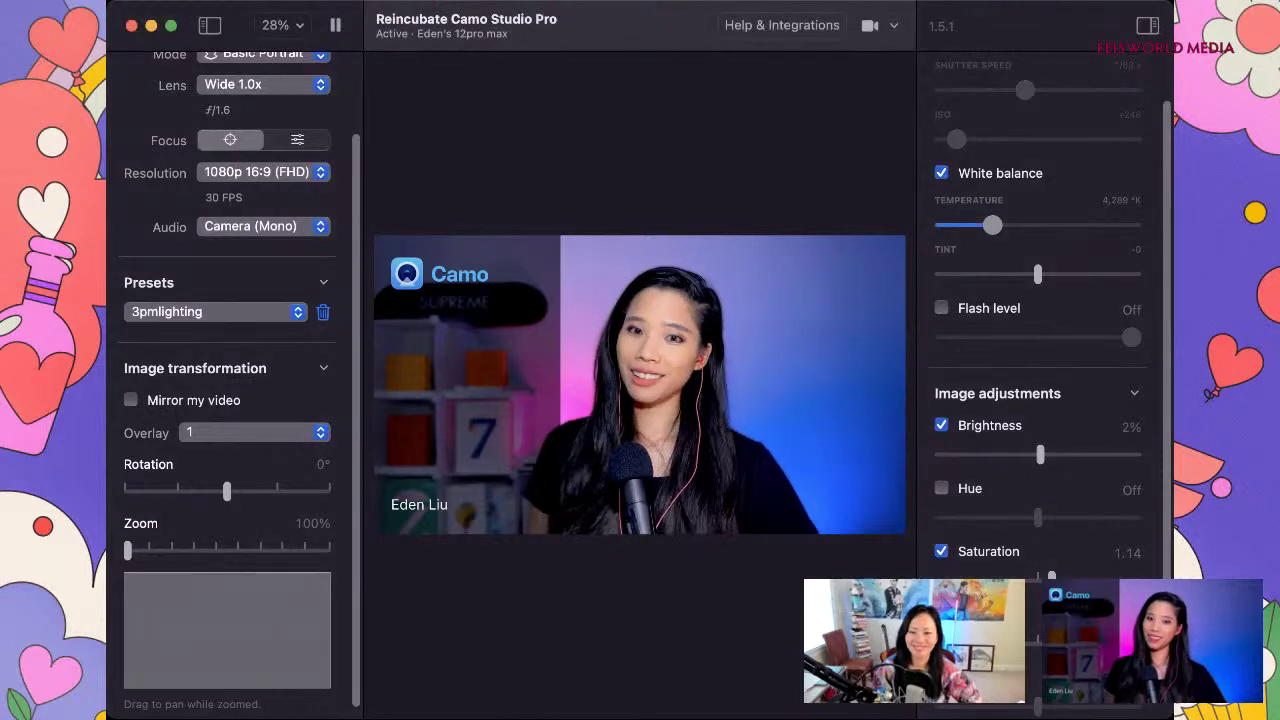
pyautogui.press('super+4')
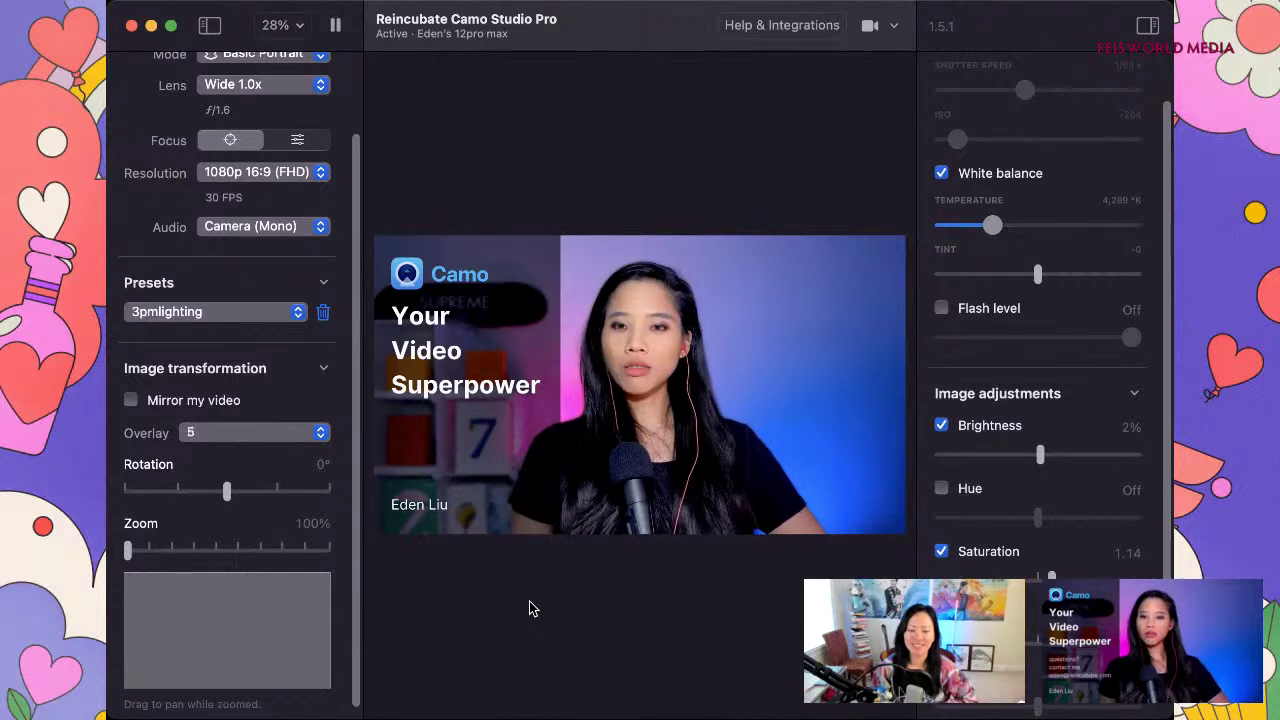
pyautogui.press('super+5')
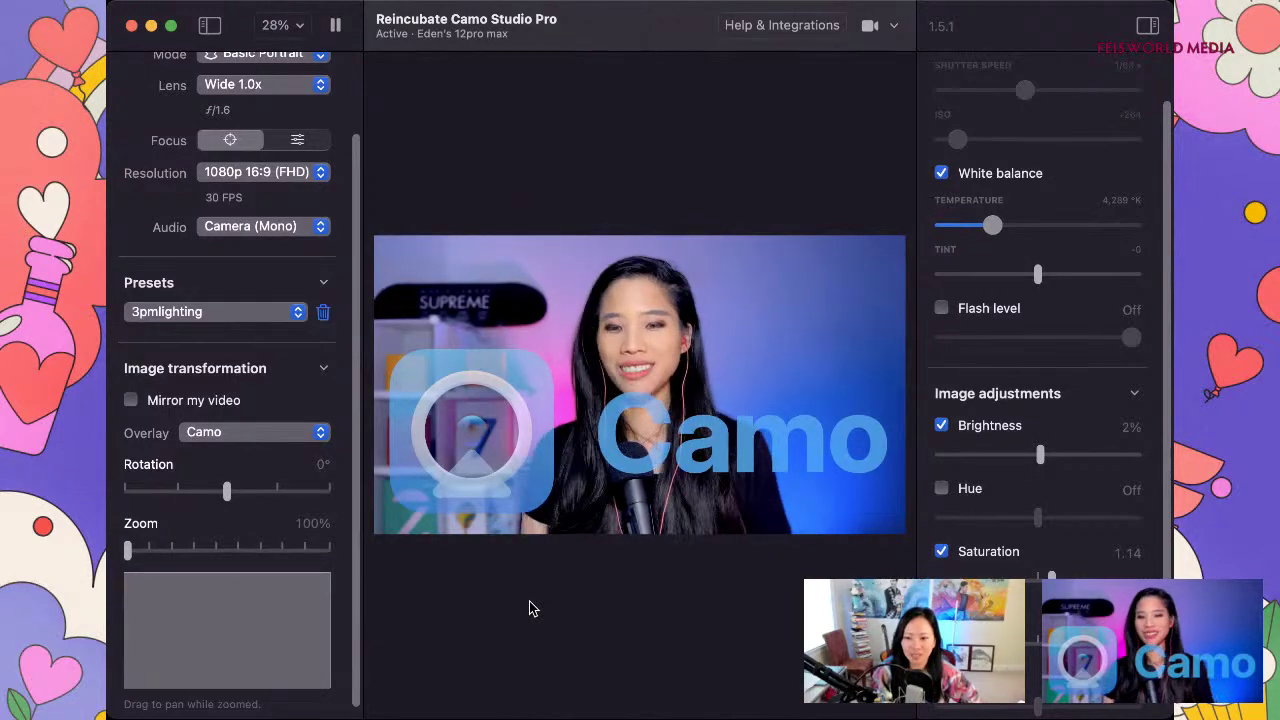
pyautogui.press('super+0')
pyautogui.scroll(-1, 191, 486)
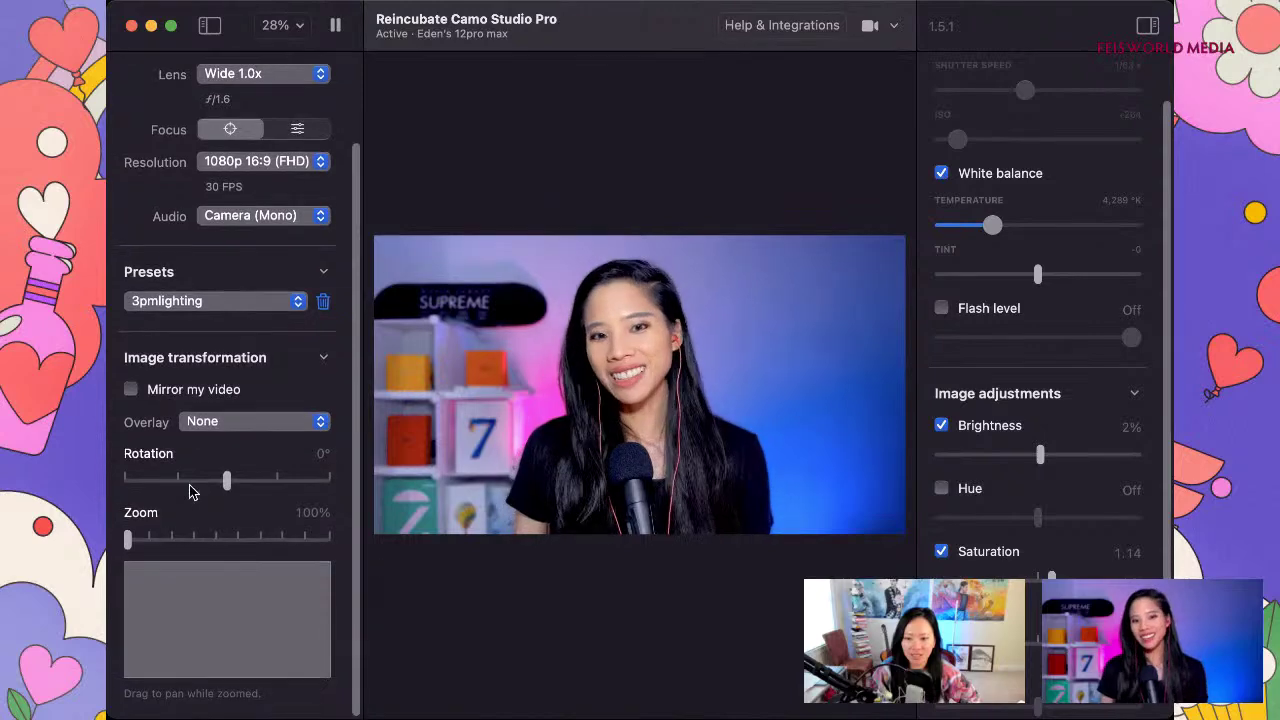
# - Enlarge the camera preview to 56% with the camera and image transformation settings in view
pyautogui.scroll(3, 214, 508)
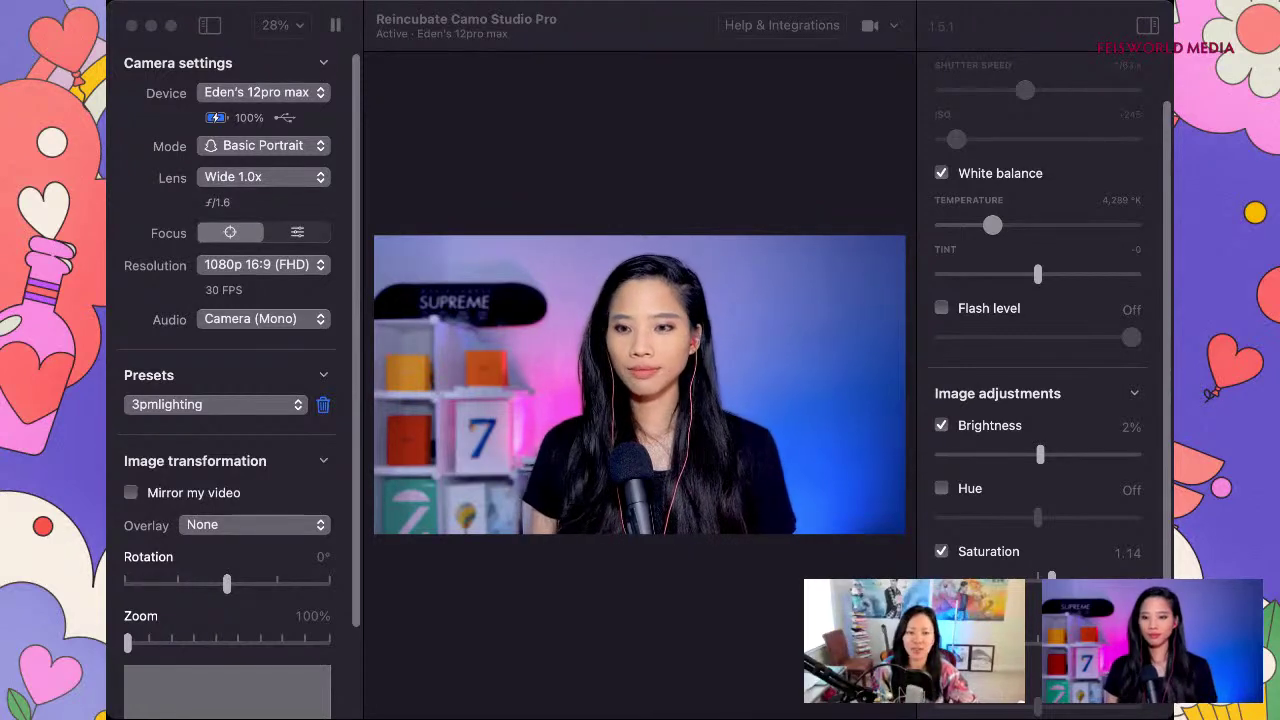
pyautogui.click(494, 446)
pyautogui.scroll(5, 494, 446)
pyautogui.scroll(1, 495, 447)
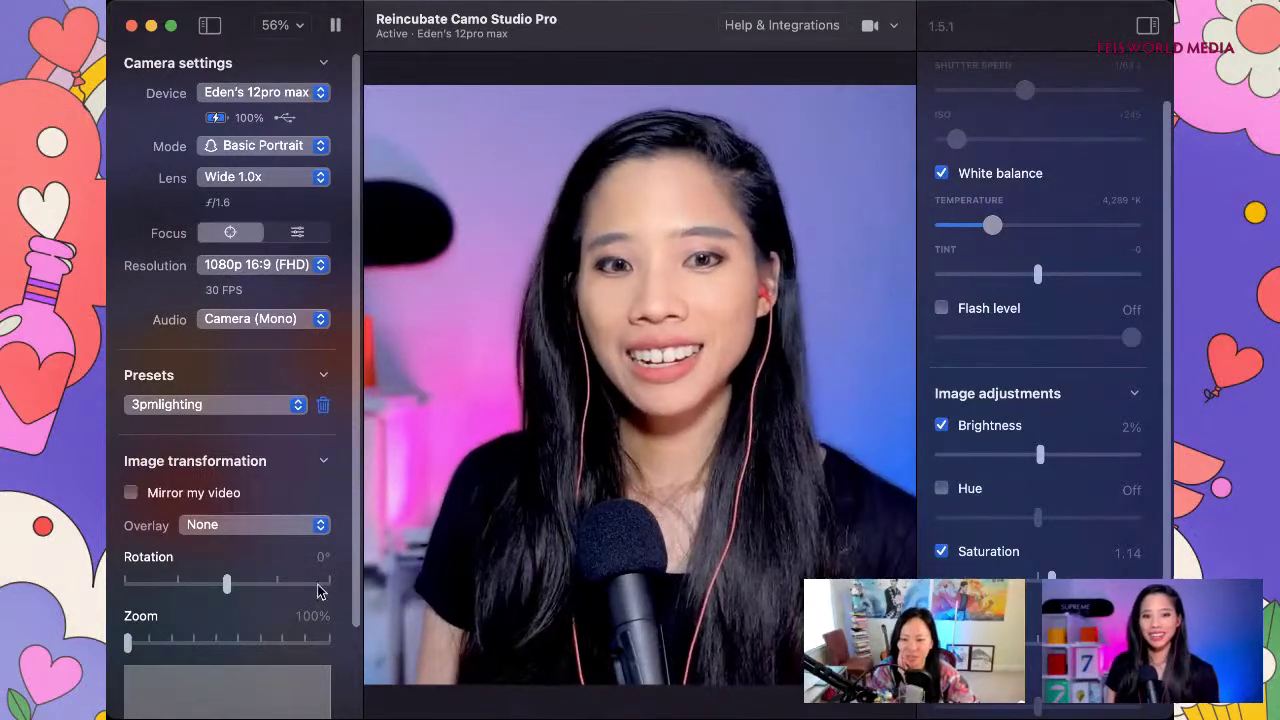
pyautogui.scroll(-1, 282, 493)
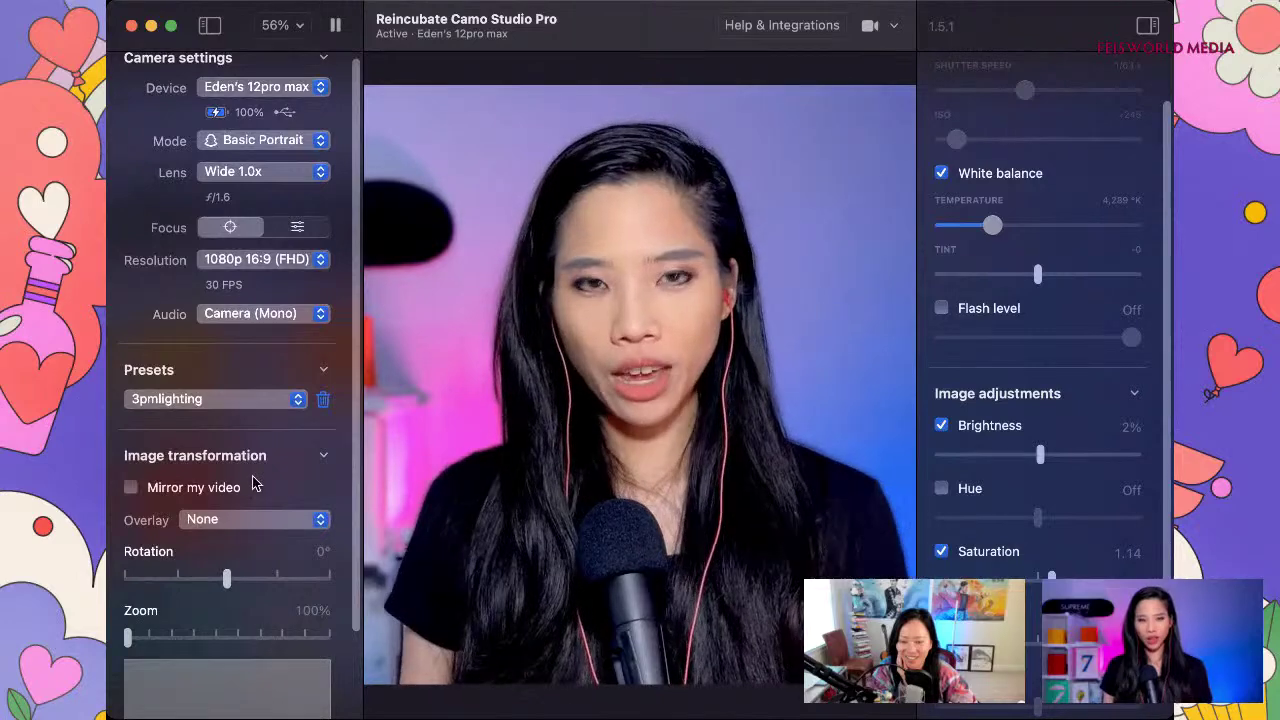